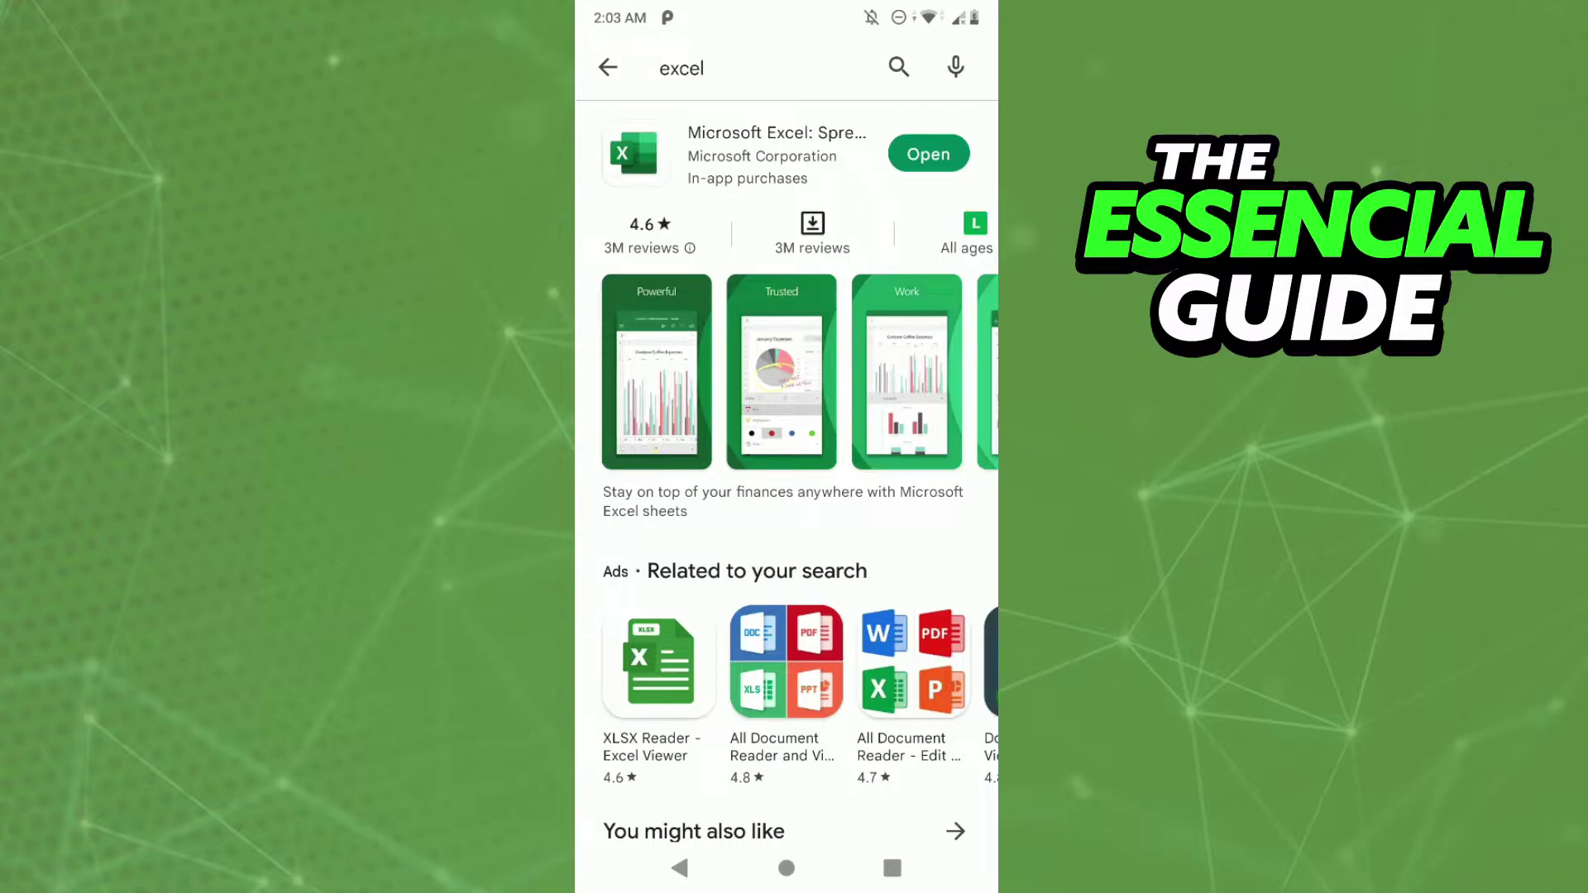
Launch Excel from its Play Store listing, landing in the blank workbook Pasta de trabalho 5.
{"action": "left_click", "coordinate": [929, 154]}
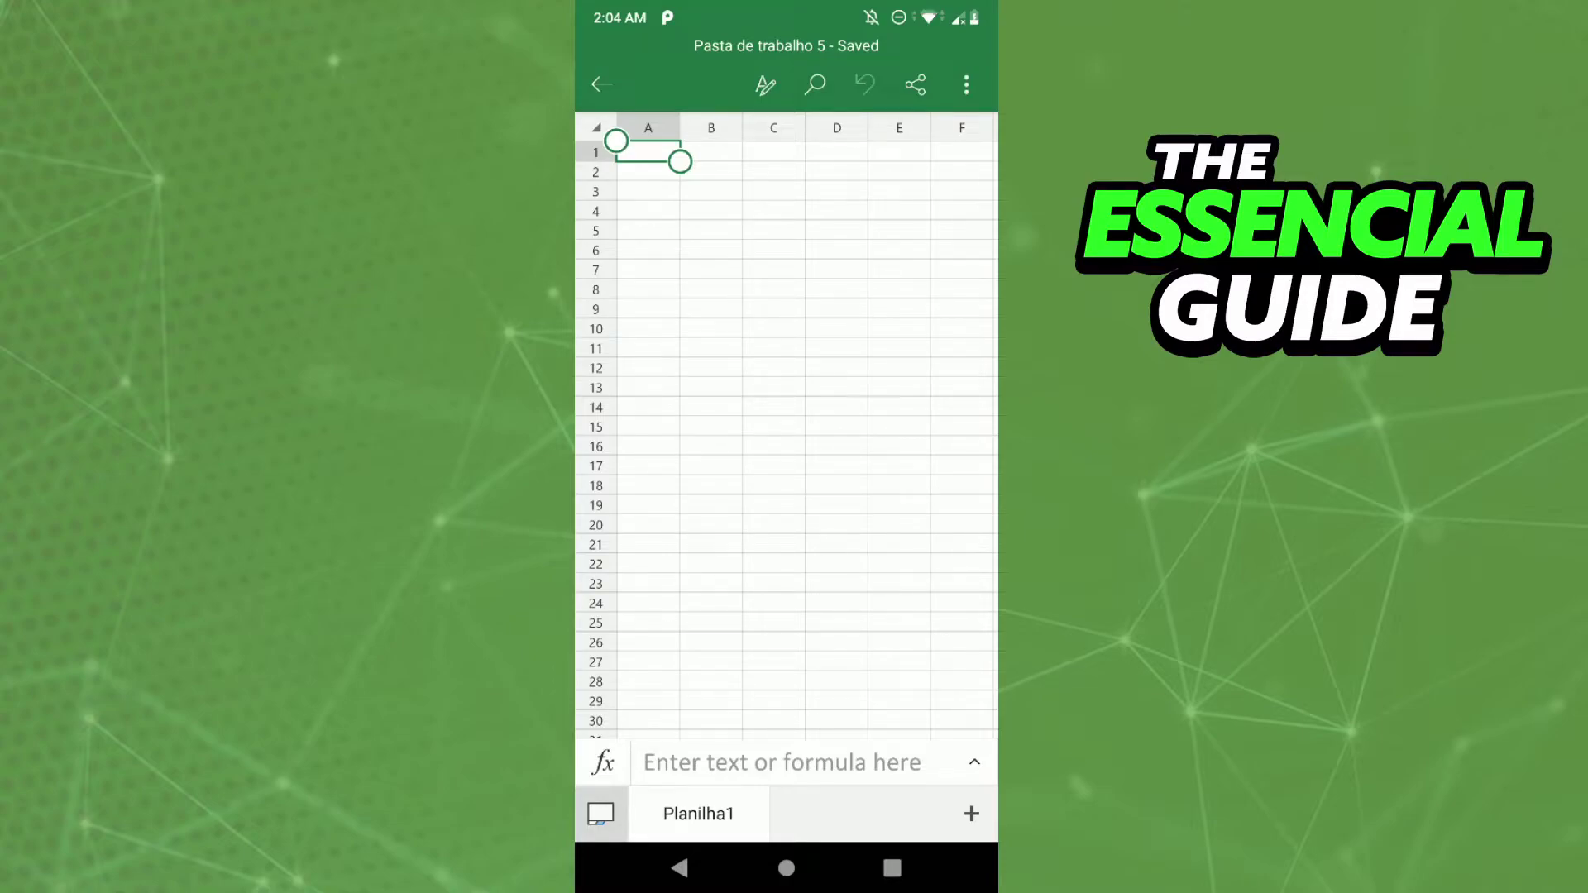
Choose Share as link for the workbook from Excel's sharing options.
{"action": "left_click", "coordinate": [915, 83]}
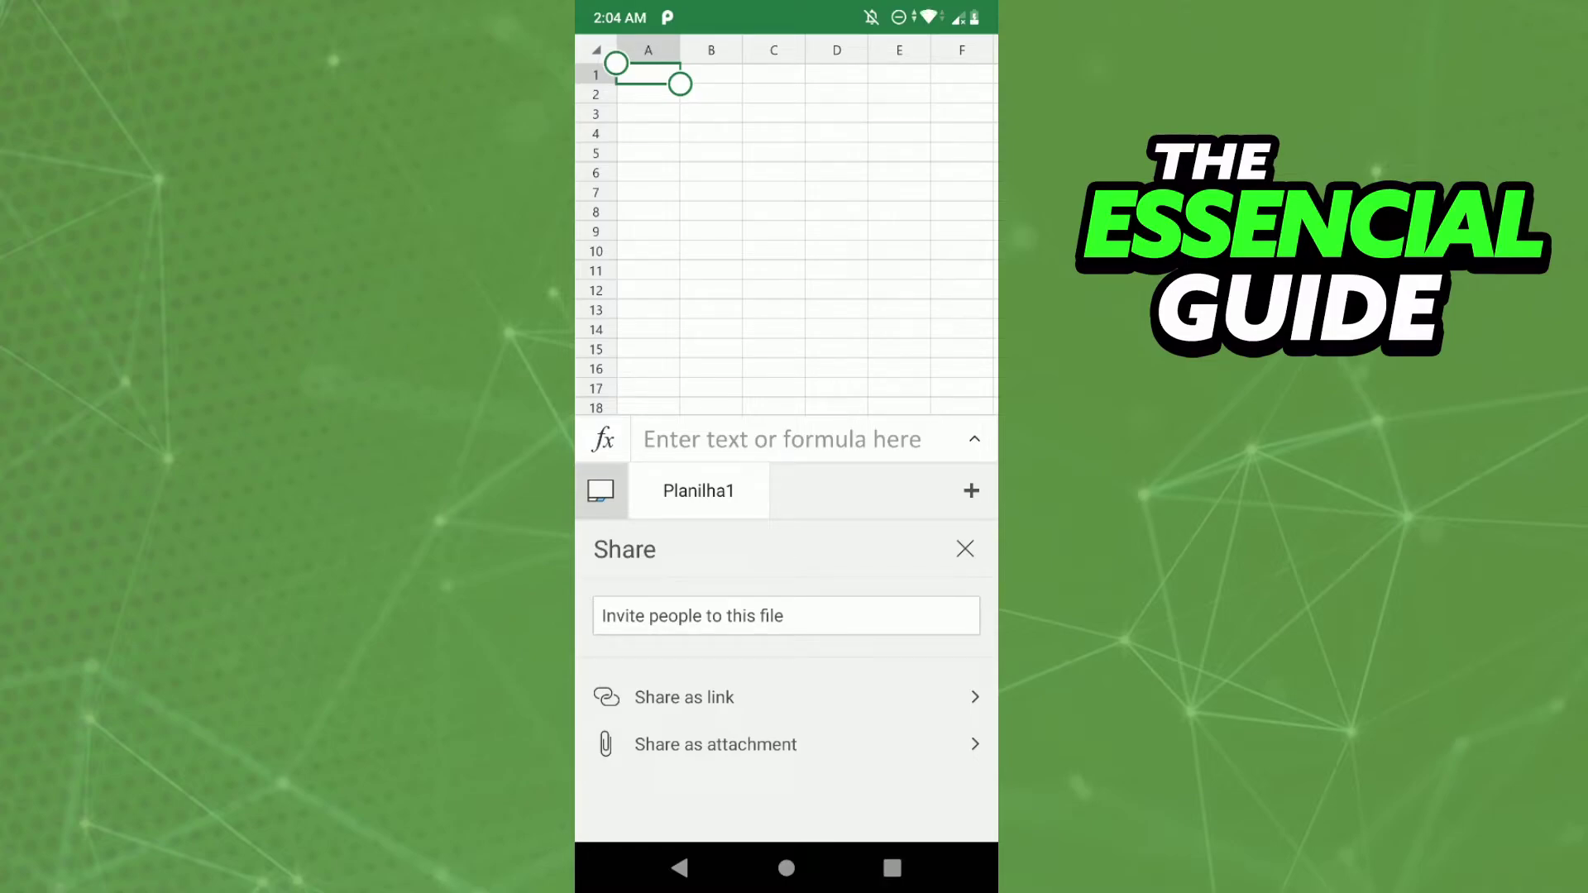
{"action": "left_click", "coordinate": [683, 697]}
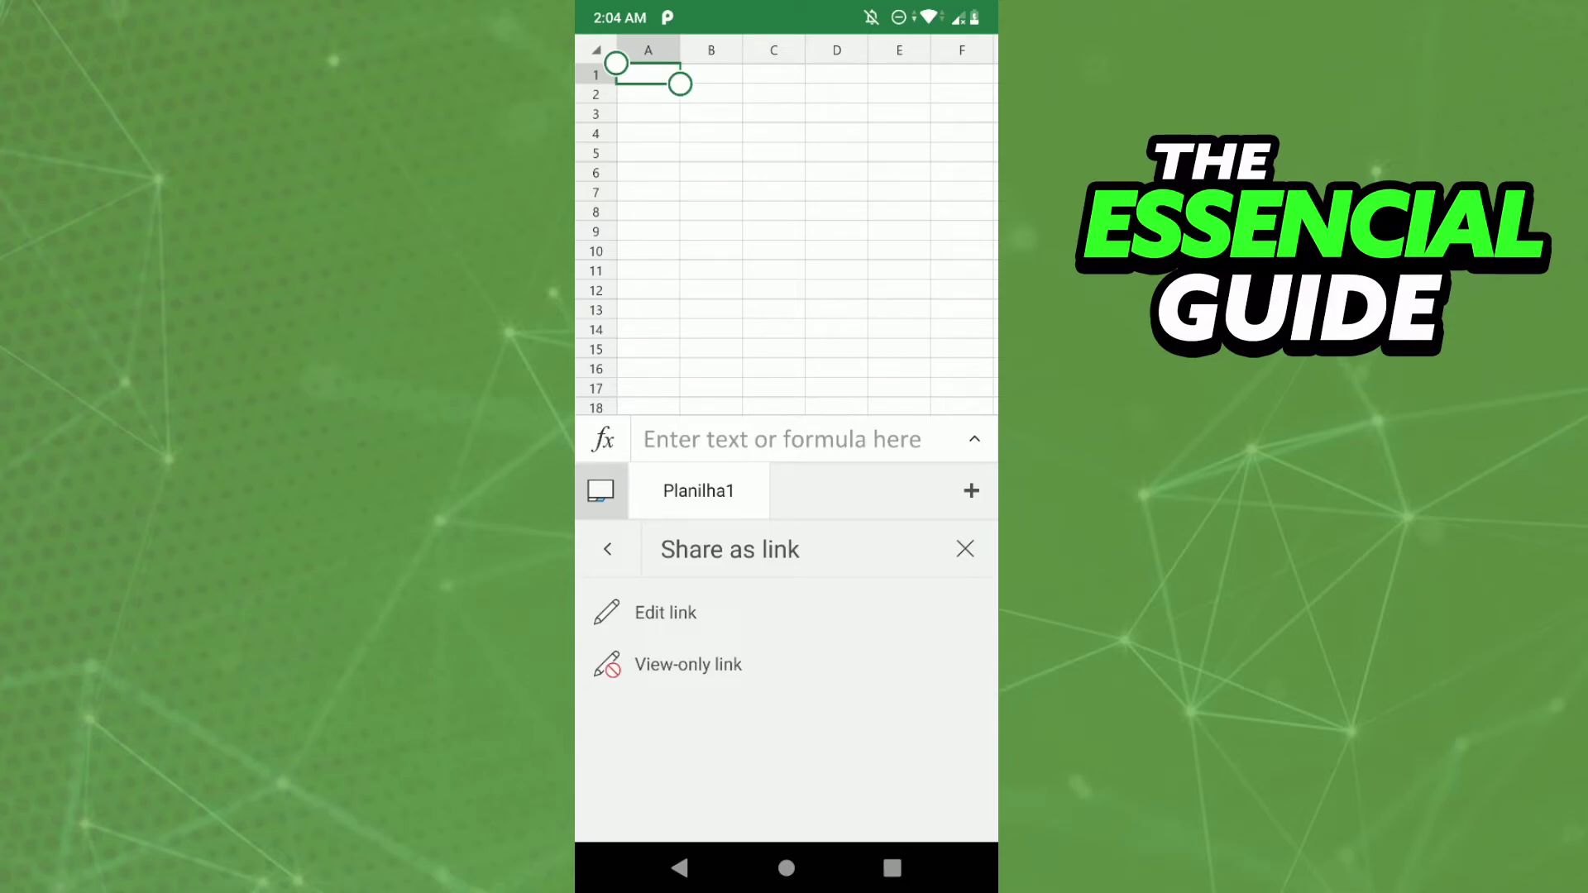
Send the 1drv.ms link to Pasta de trabalho 5.xlsx through Messenger Chats.
{"action": "key", "text": "Escape"}
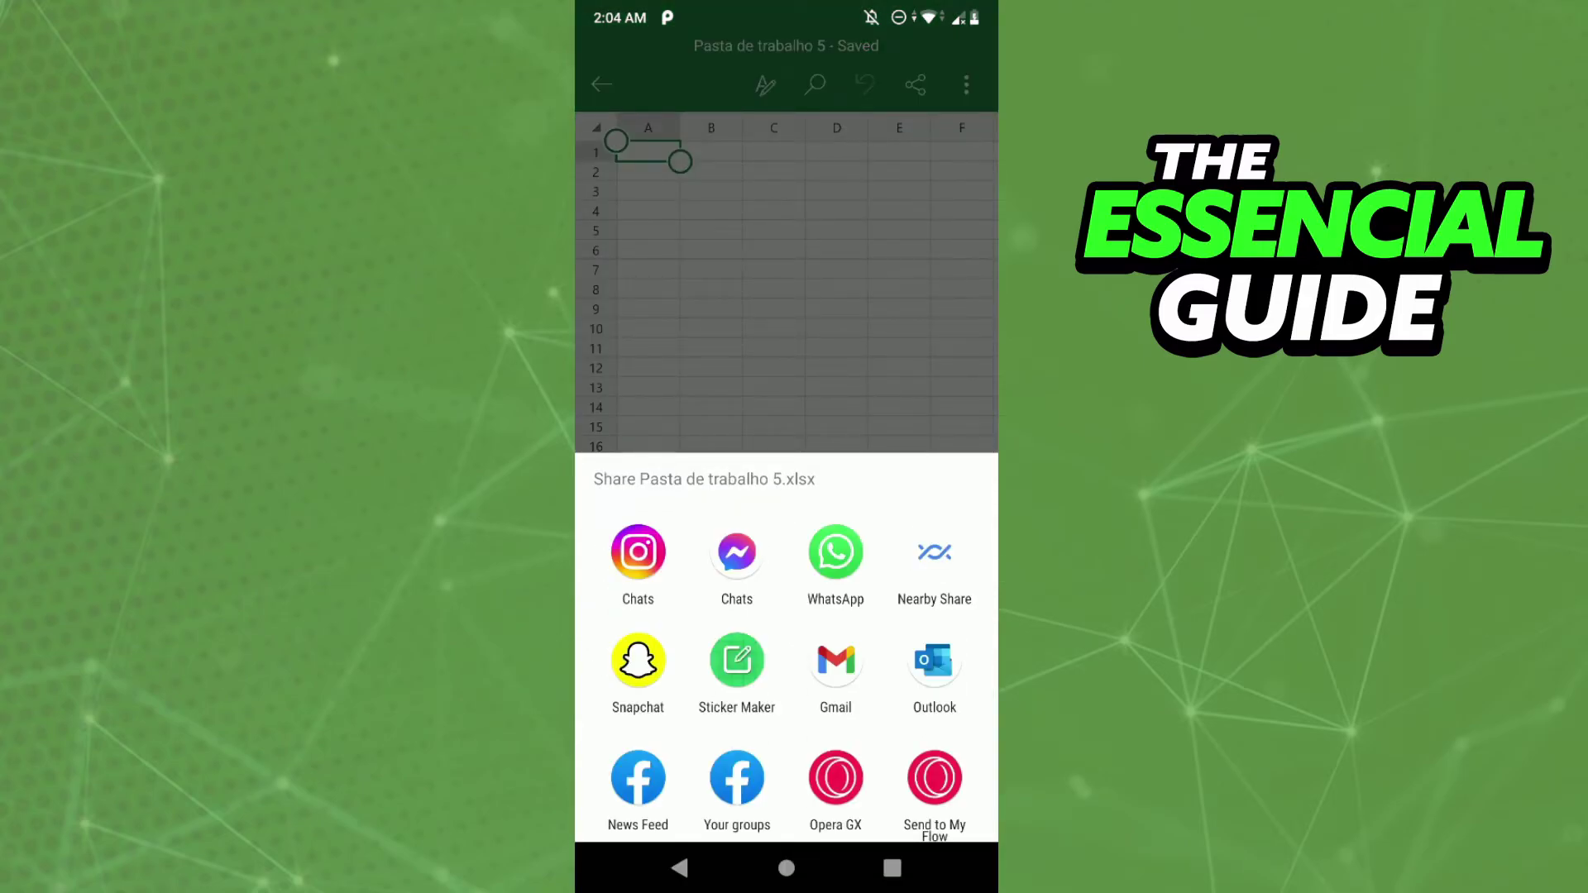
{"action": "left_click", "coordinate": [735, 553]}
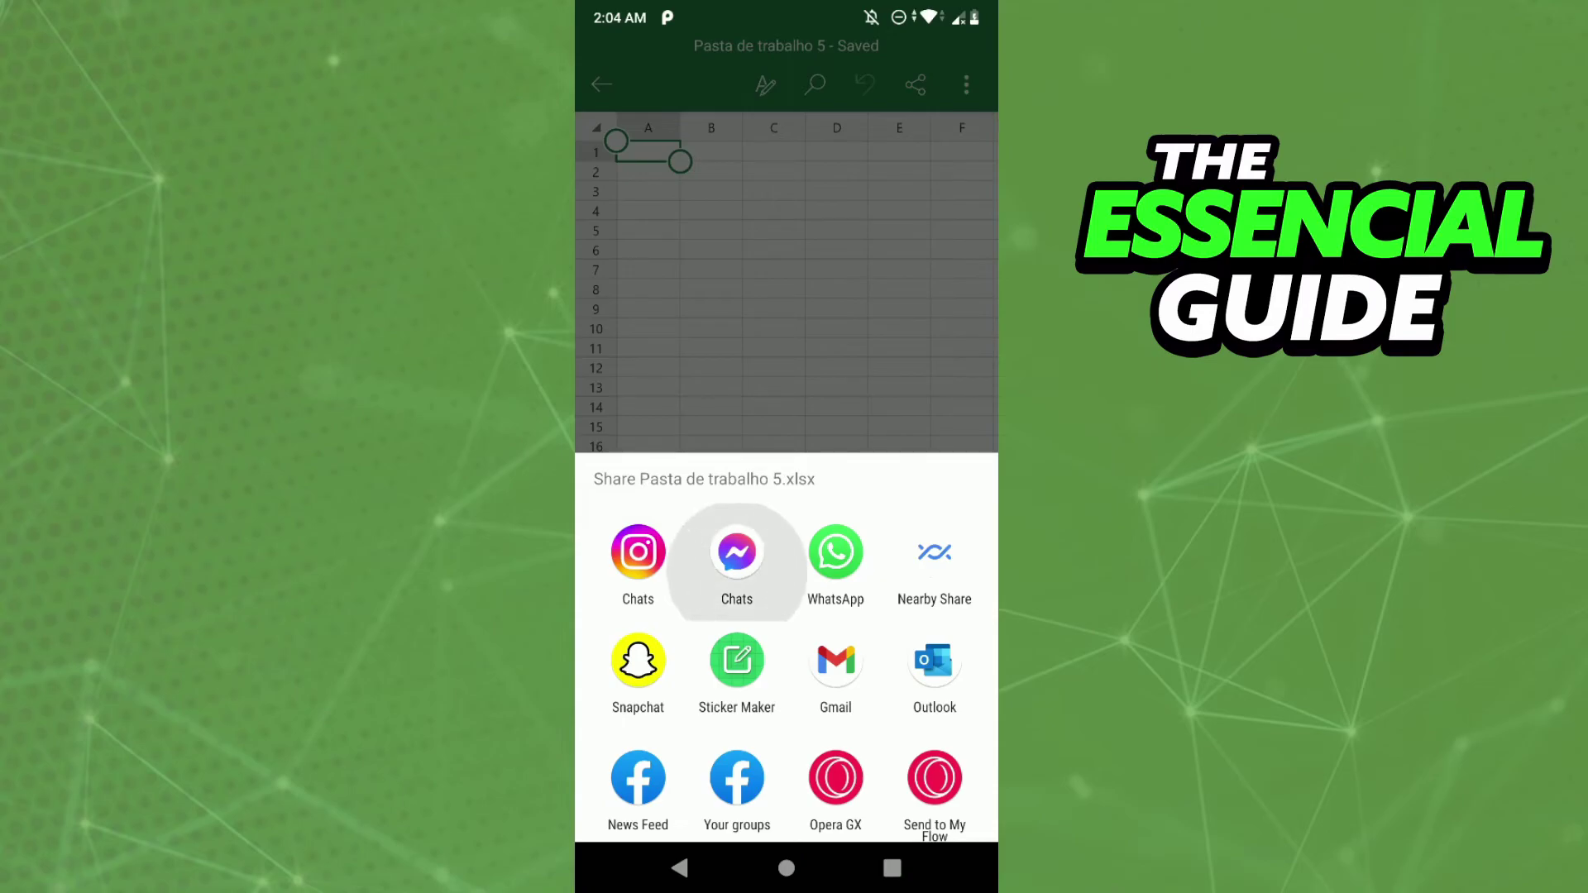